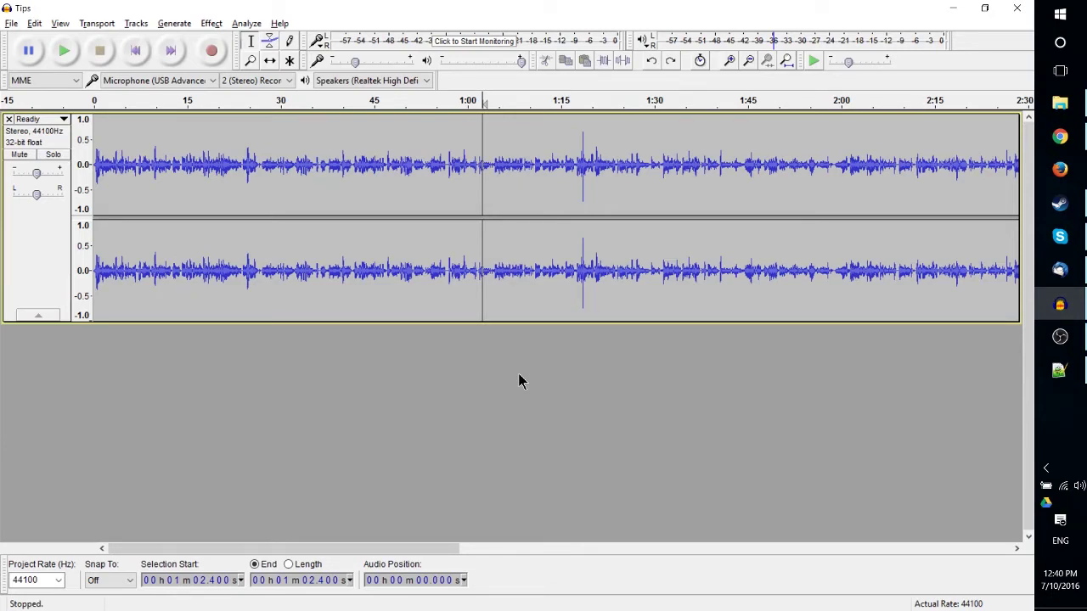
Zoom in closely on the audio around 56.6–57 seconds.
left_click_drag(451, 549, 424, 548)
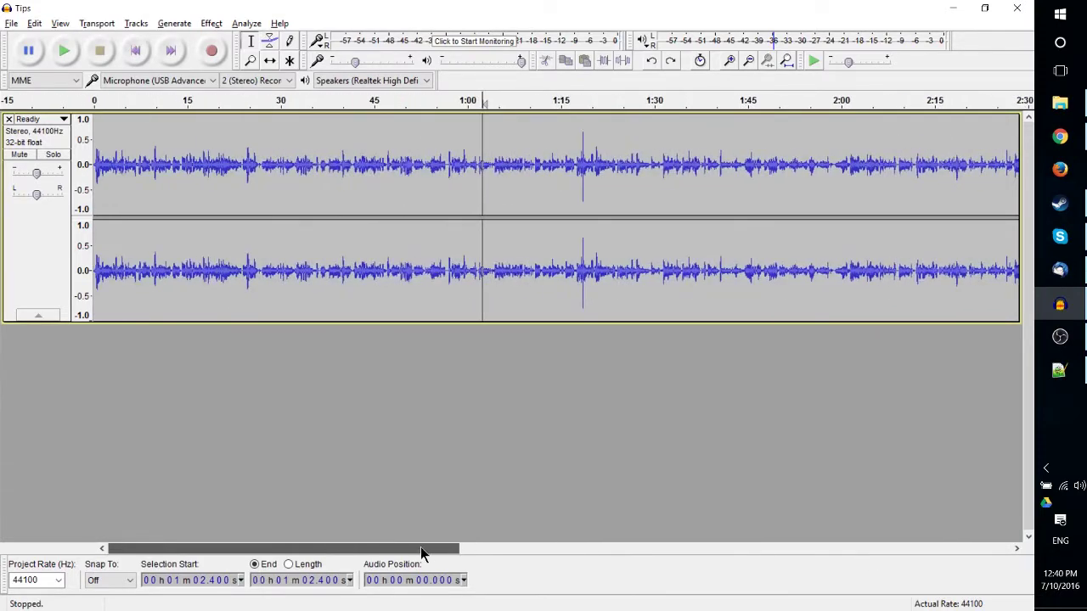
left_click(446, 176)
key("ctrl+1")
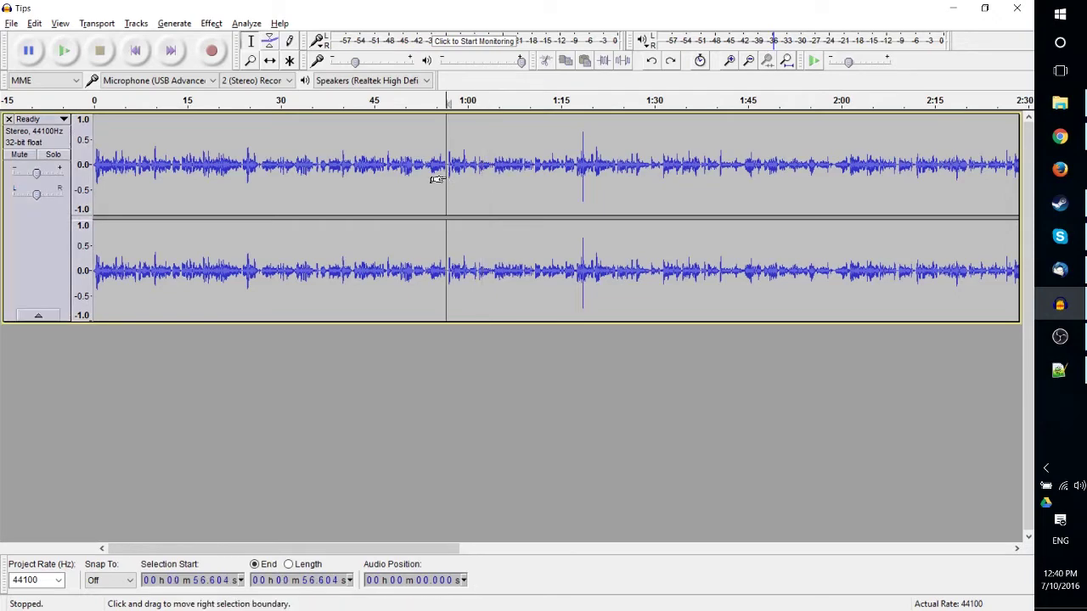
key("ctrl+1")
key("ctrl+1")
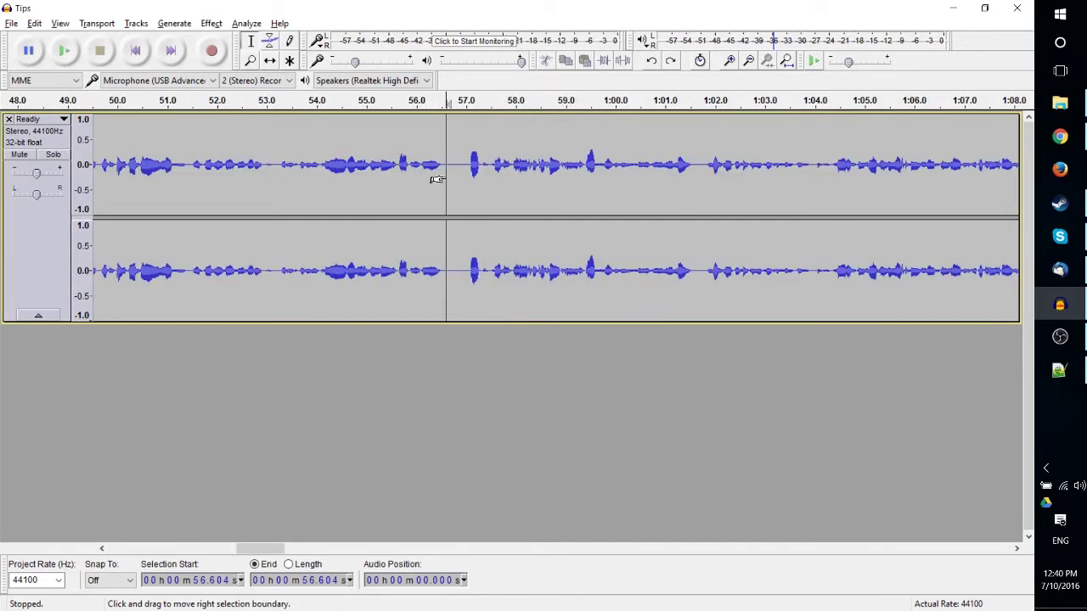
left_click(251, 61)
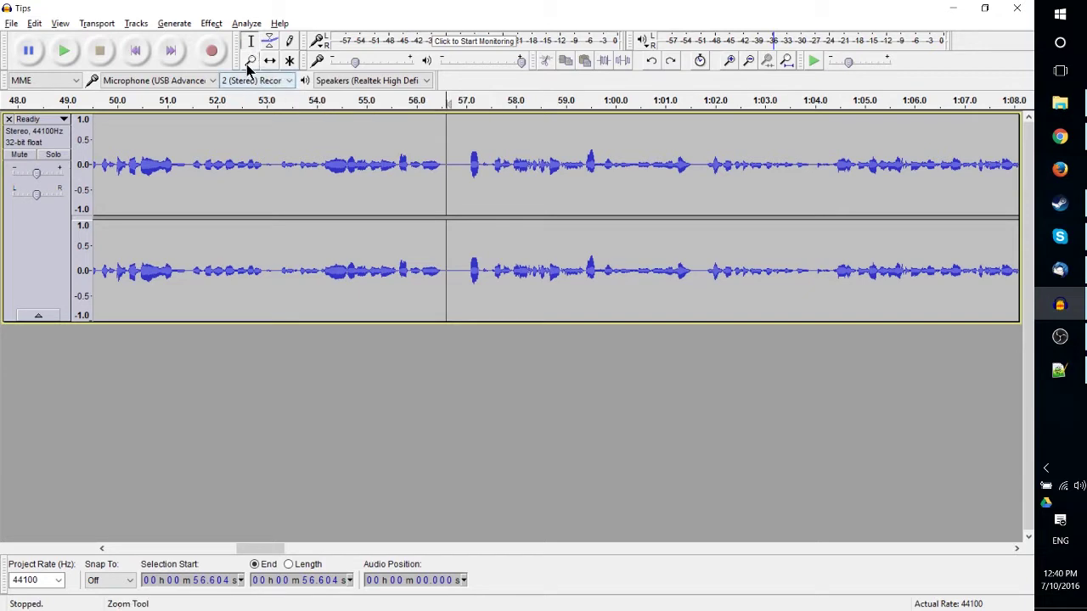
key("ctrl+1")
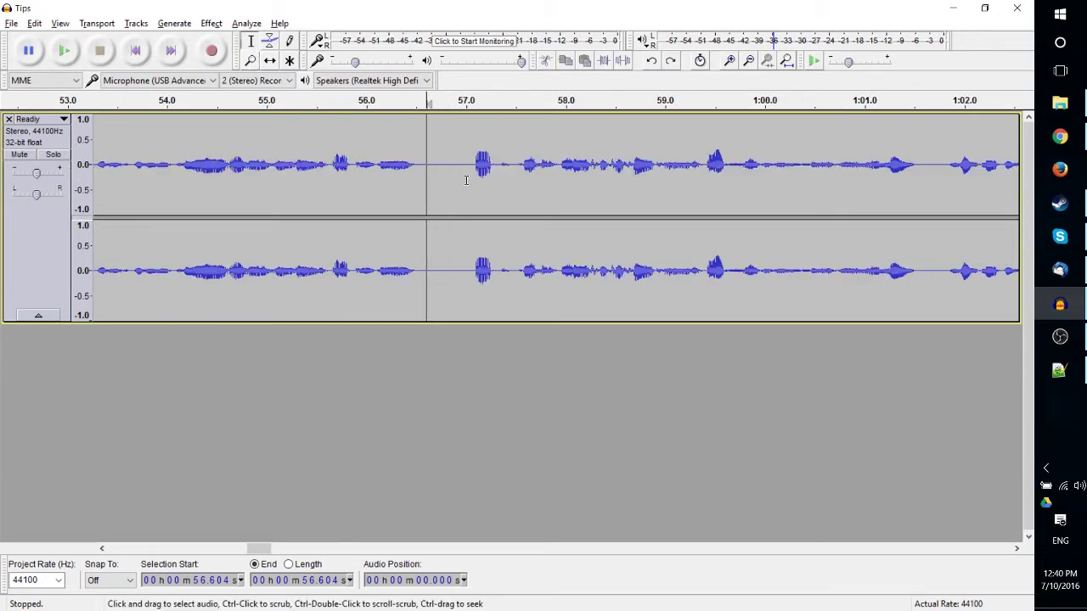
key("ctrl+1")
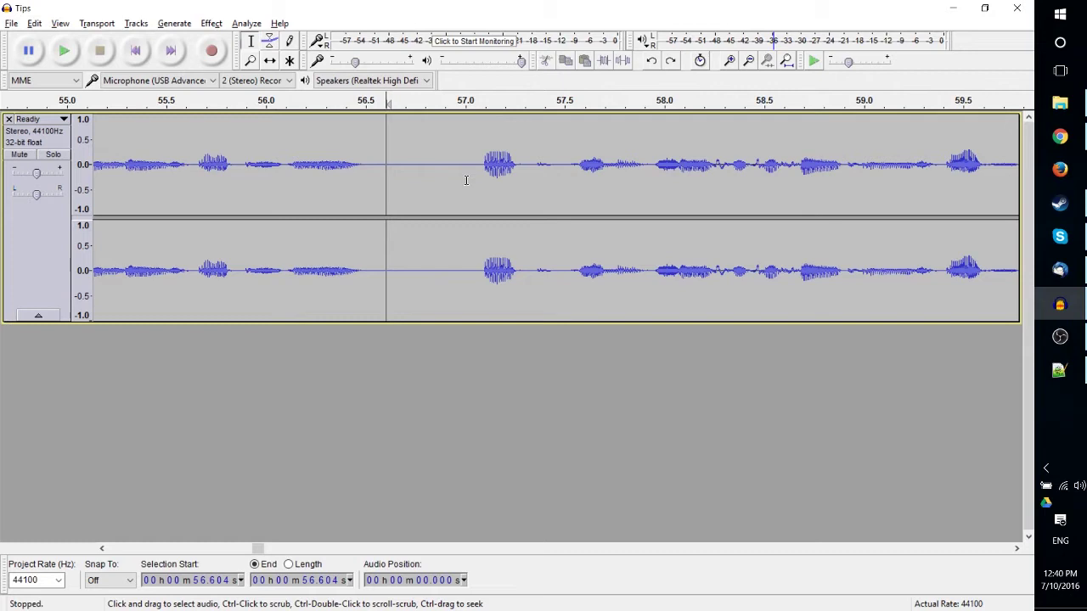
Delete the loud burst from 57.030 to 57.303 s and return to the track start.
left_click_drag(471, 180, 525, 180)
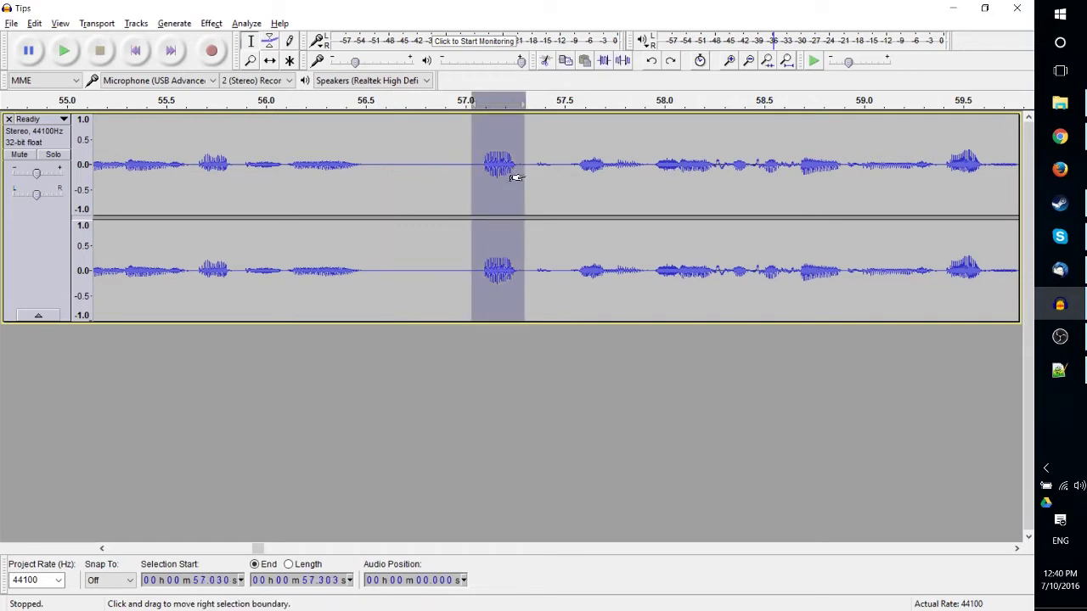
key("Delete")
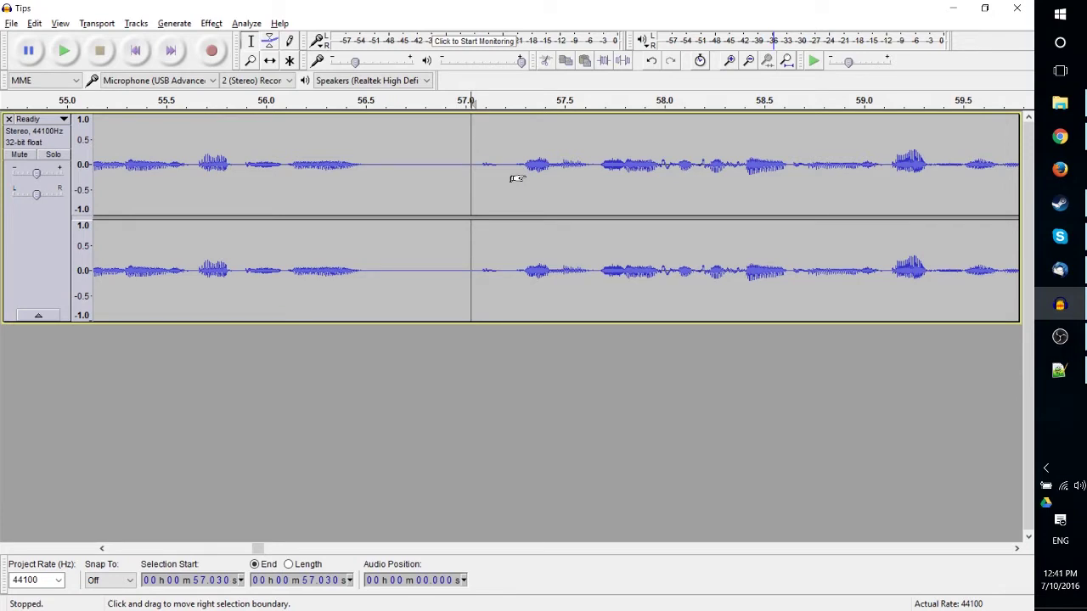
key("Home")
left_click(110, 259)
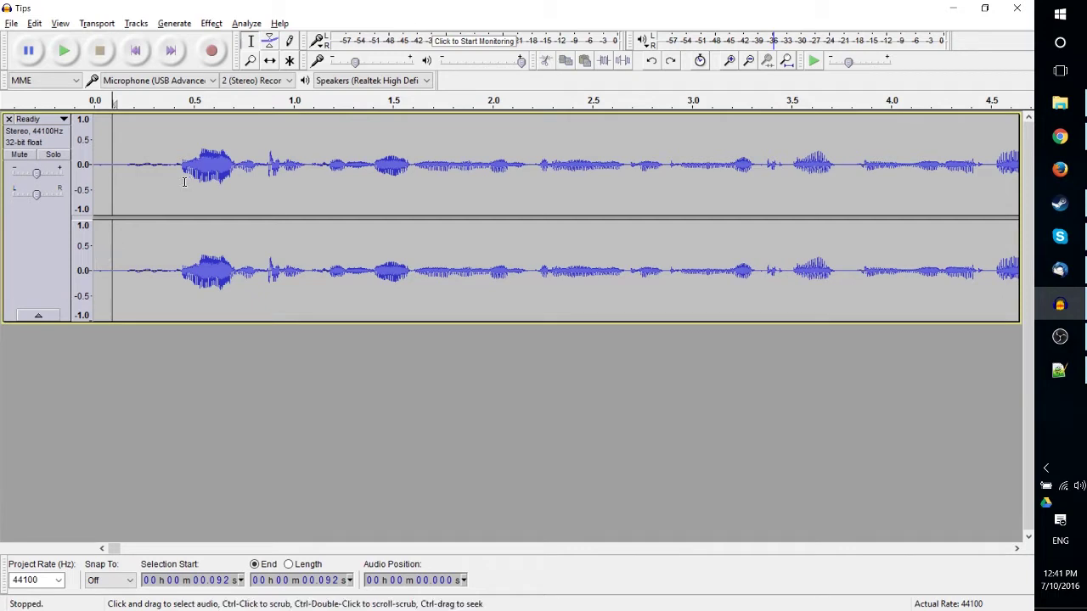
Select the quiet, noise-only opening from 0.124 to 0.384 s.
left_click_drag(170, 180, 93, 181)
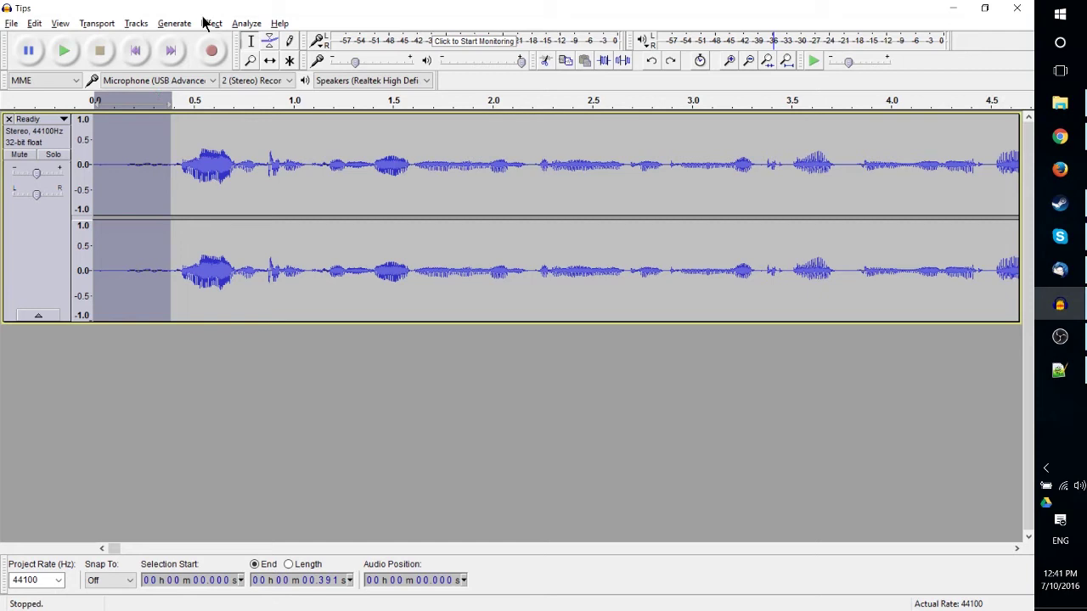
left_click_drag(123, 167, 170, 167)
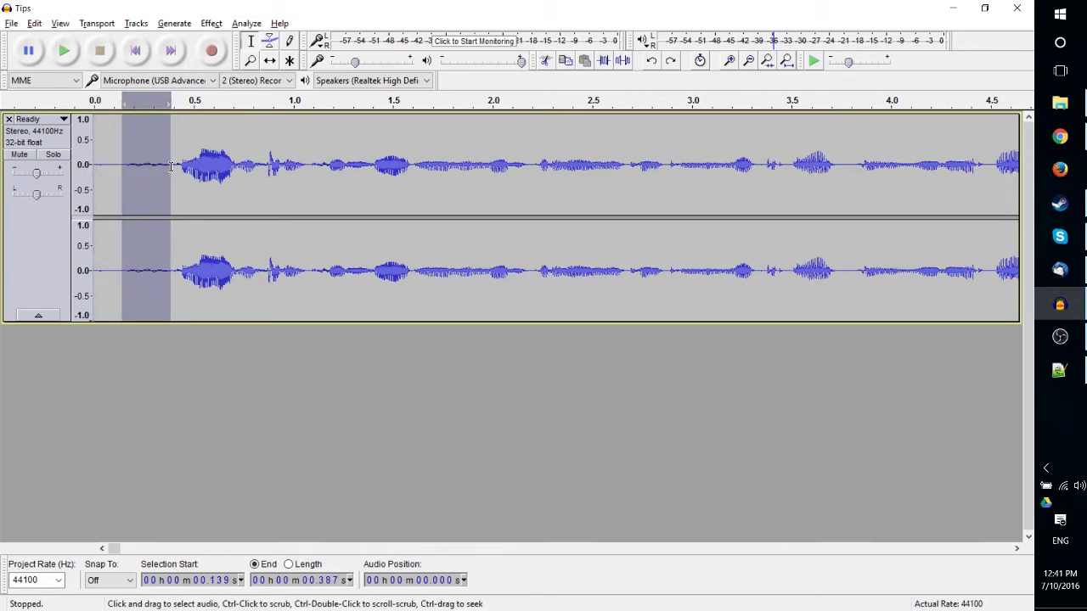
left_click(168, 169)
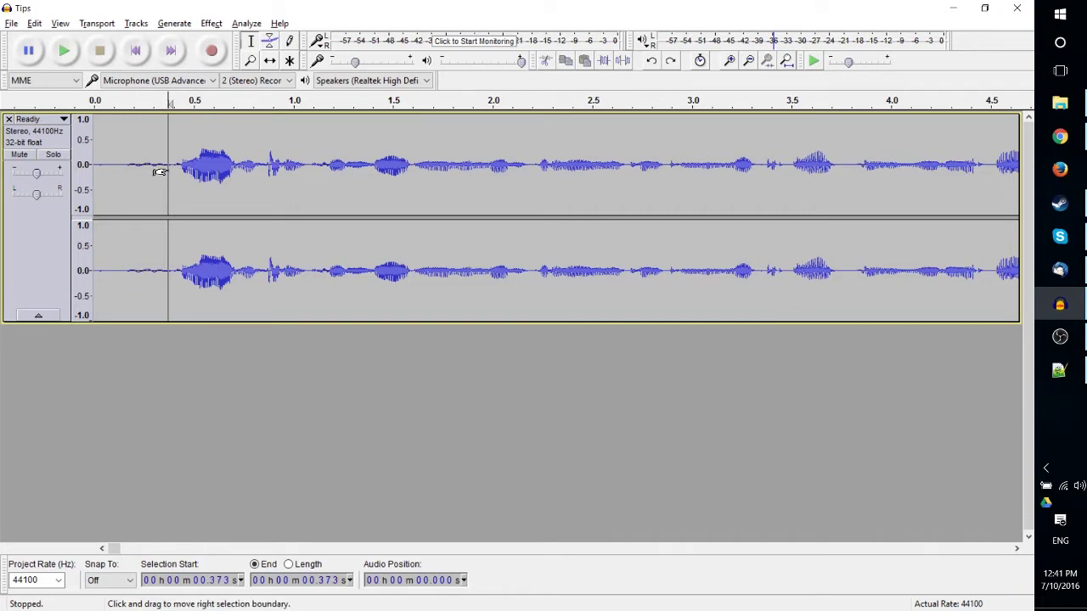
left_click_drag(167, 168, 44, 175)
left_click_drag(120, 164, 172, 168)
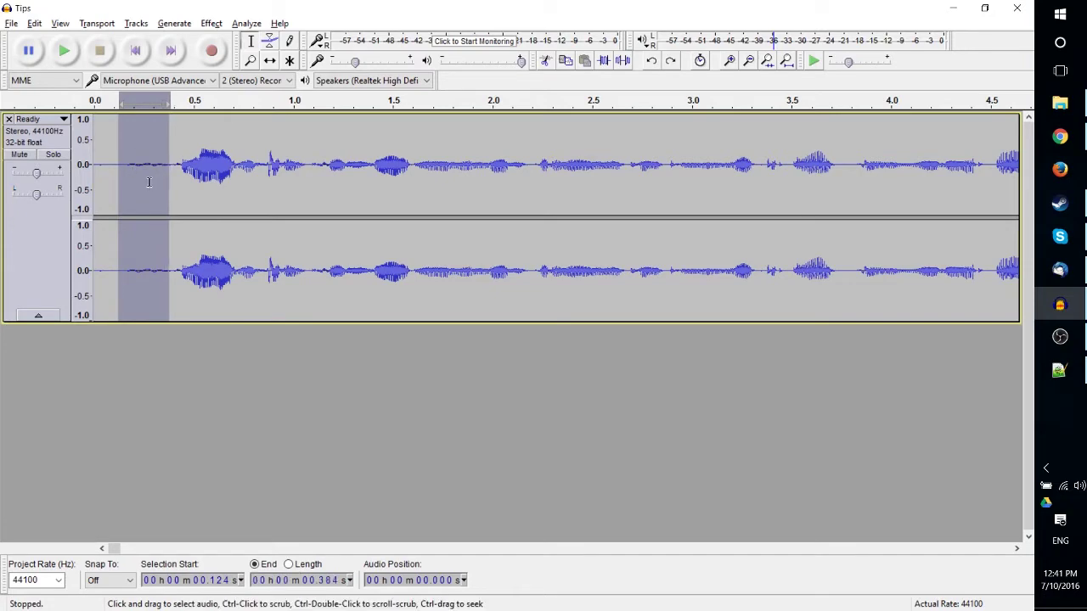
Use Effect > Noise Reduction to capture the selected hiss as the noise profile.
left_click(214, 26)
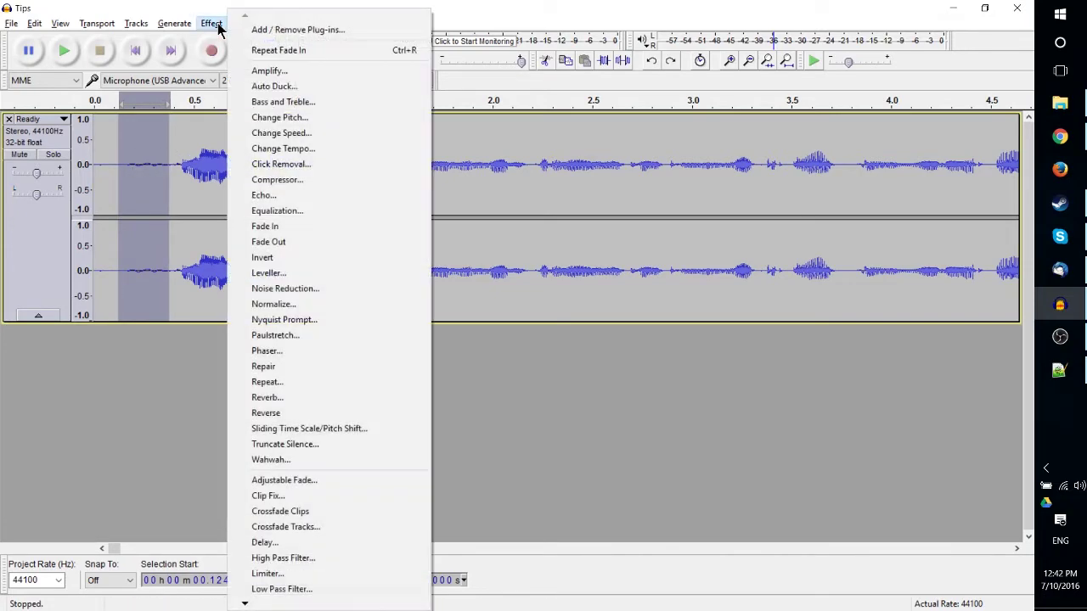
left_click(320, 288)
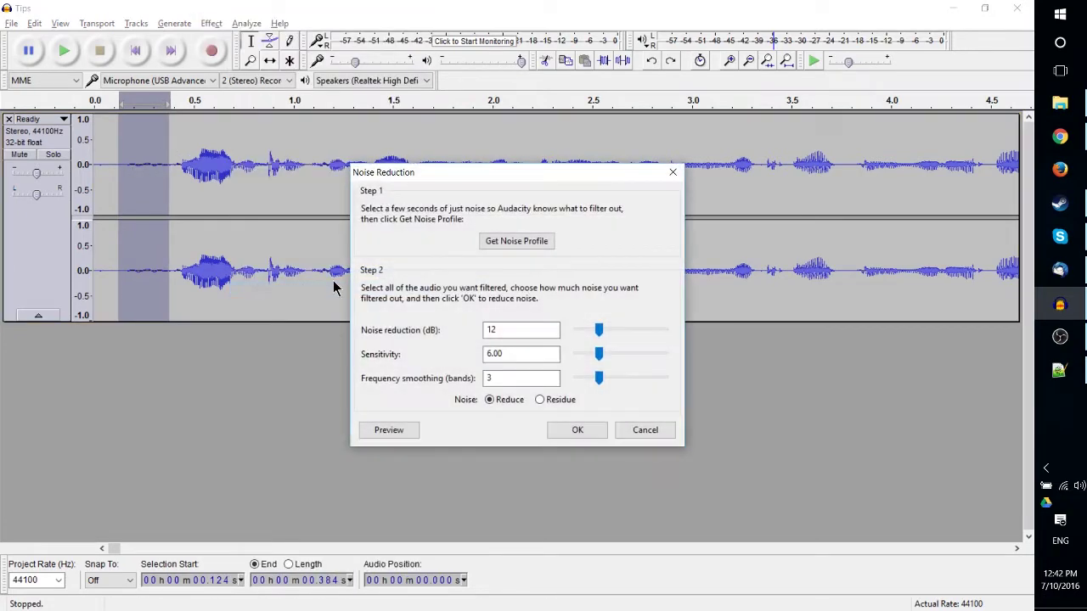
left_click(492, 241)
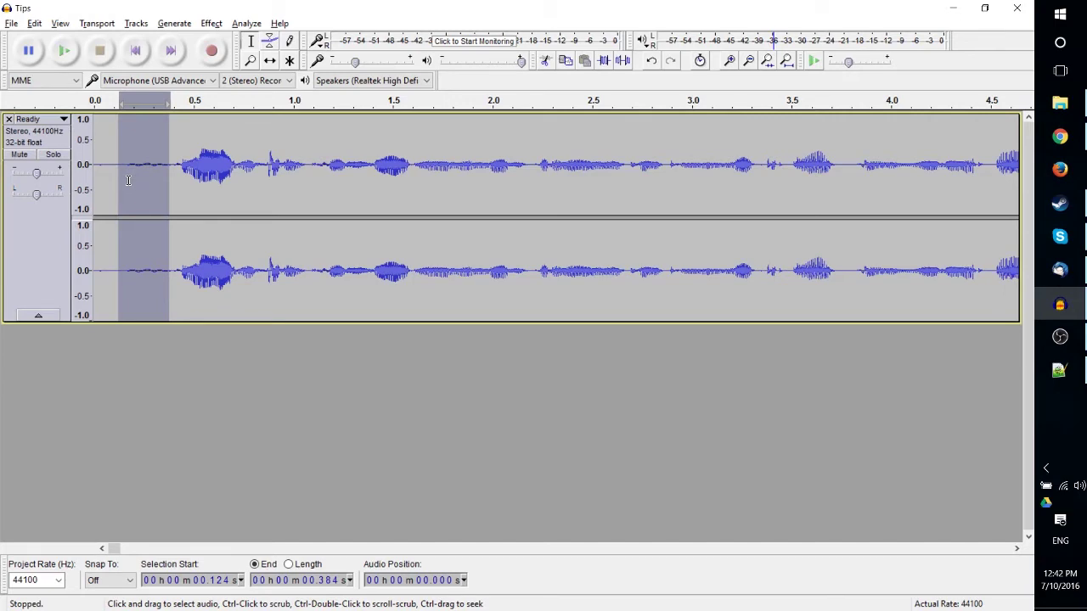
Select the whole track and apply Noise Reduction with 12 dB, 6.00 sensitivity, 3 smoothing.
key("ctrl+a")
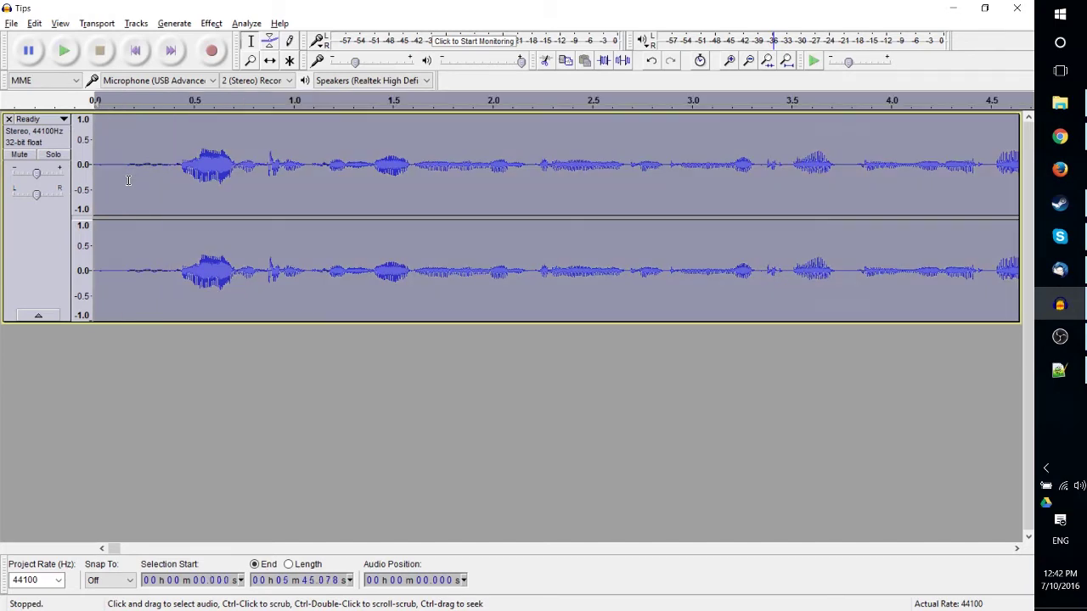
left_click(209, 24)
left_click(283, 289)
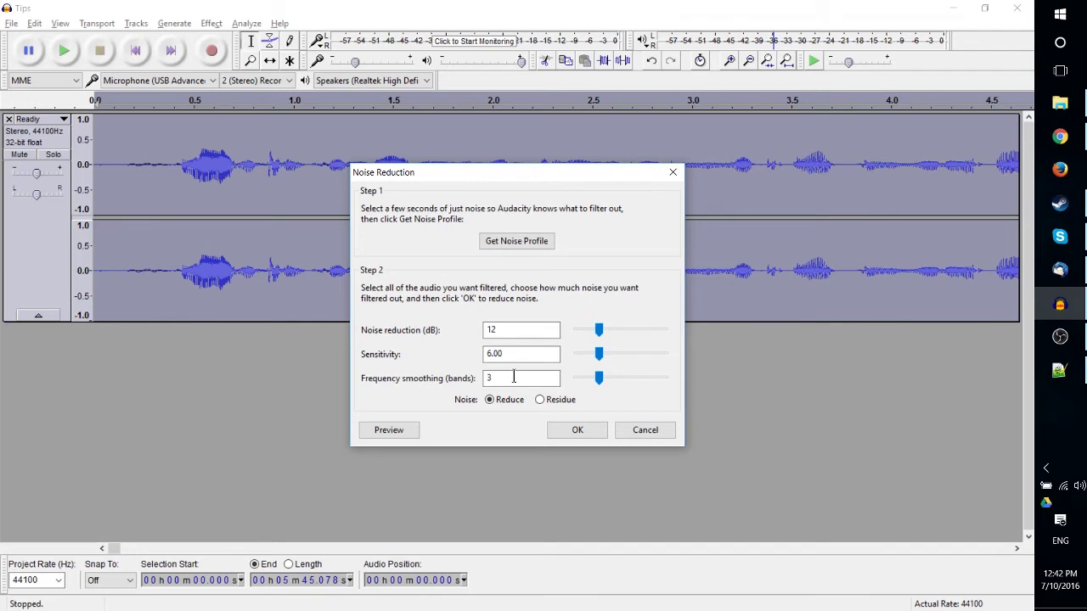
left_click(577, 430)
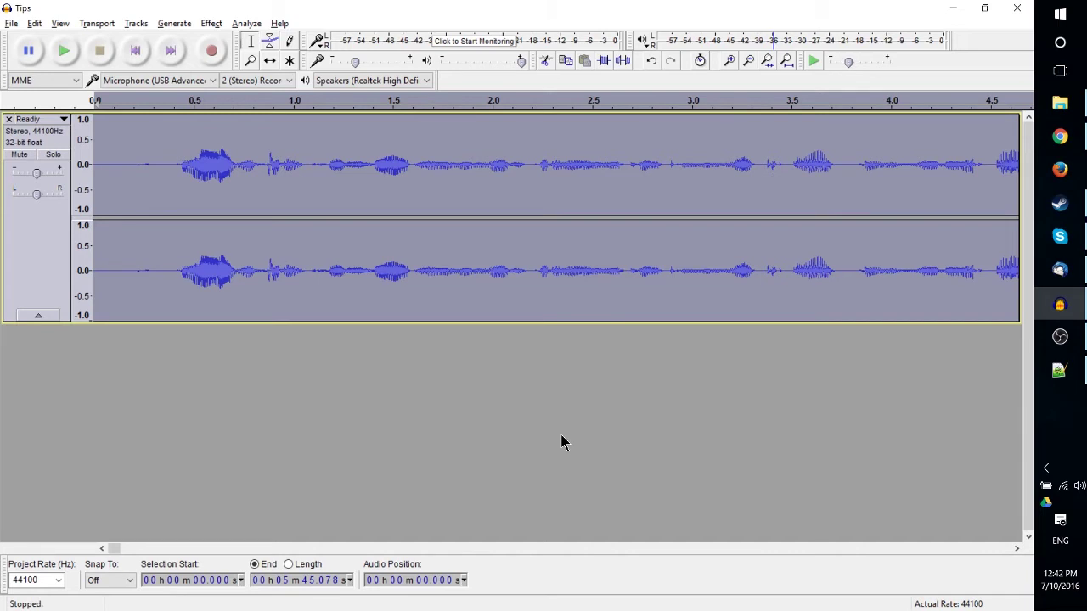
Zoom out with Ctrl-scroll until the track's 5:45 end is visible.
scroll(762, 360, "down", 6)
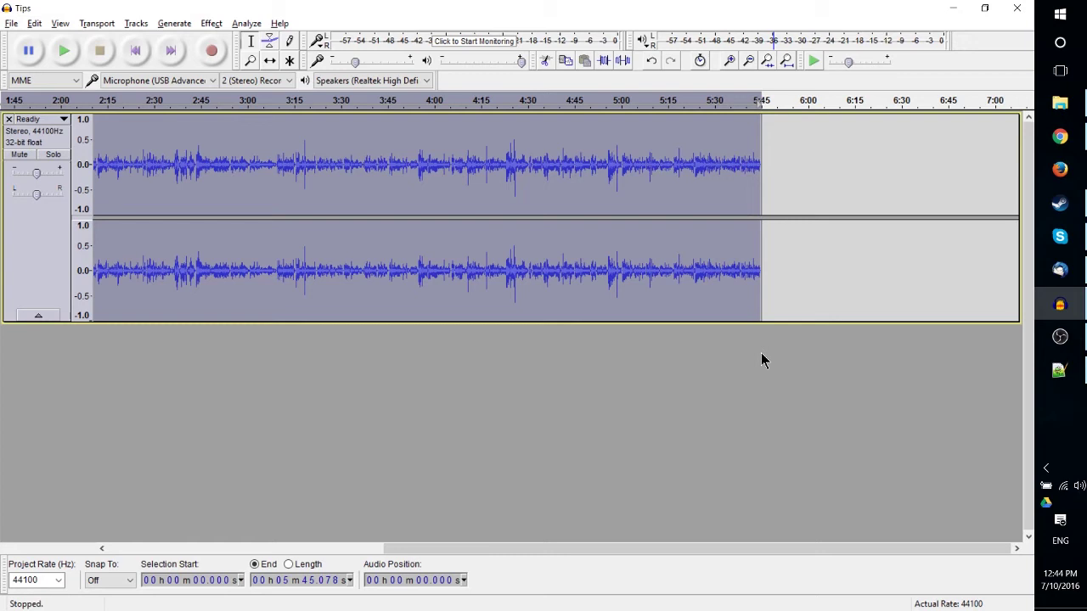
Zoom in on the track's 5:45 end and append-record new audio with Shift+R.
left_click(761, 276)
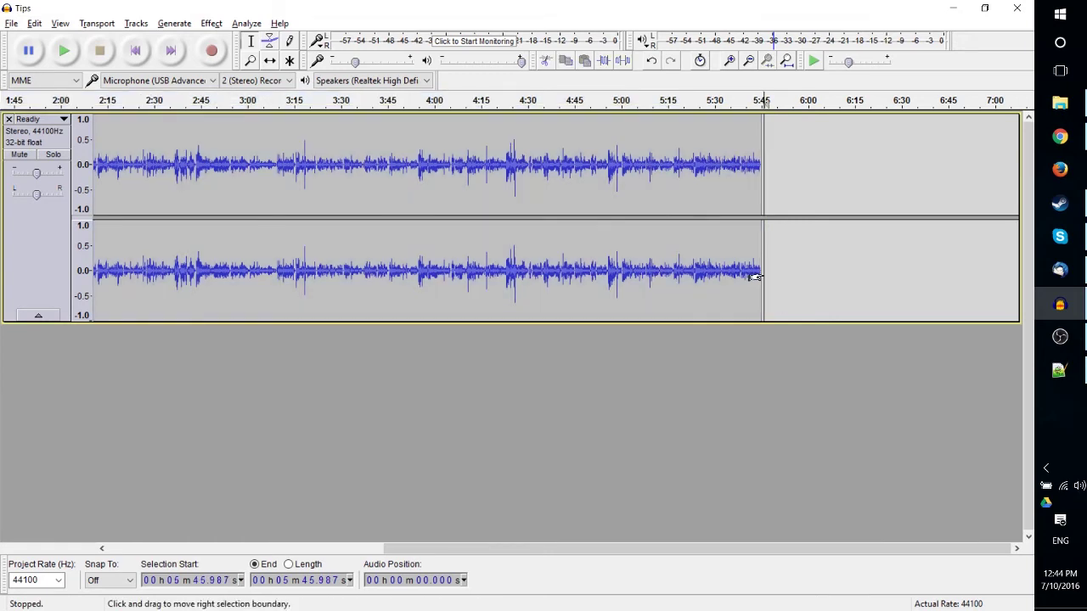
left_click(758, 277)
key("ctrl+1")
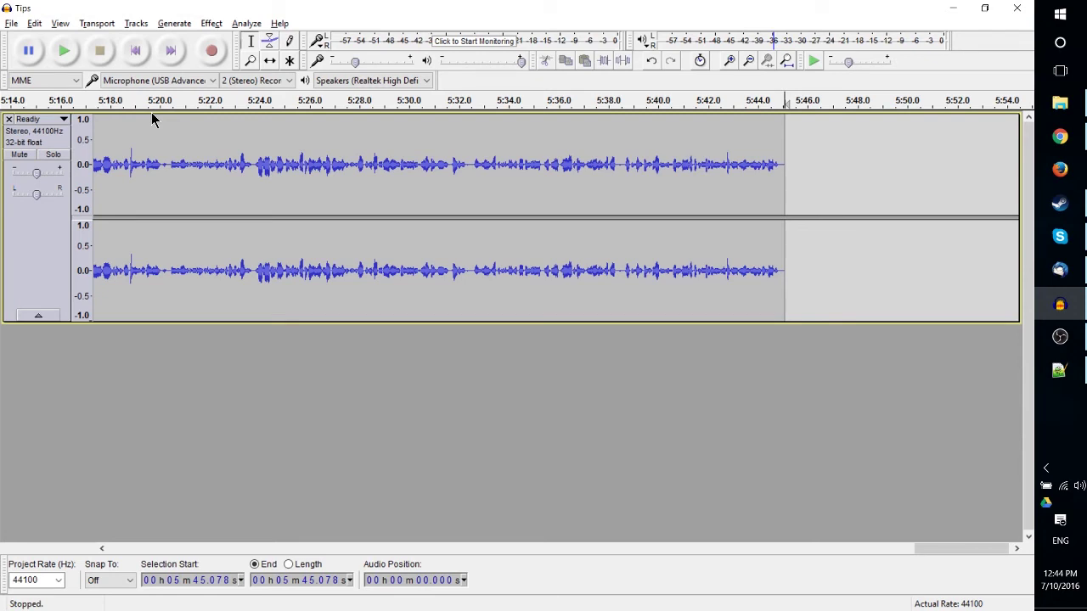
left_click(90, 24)
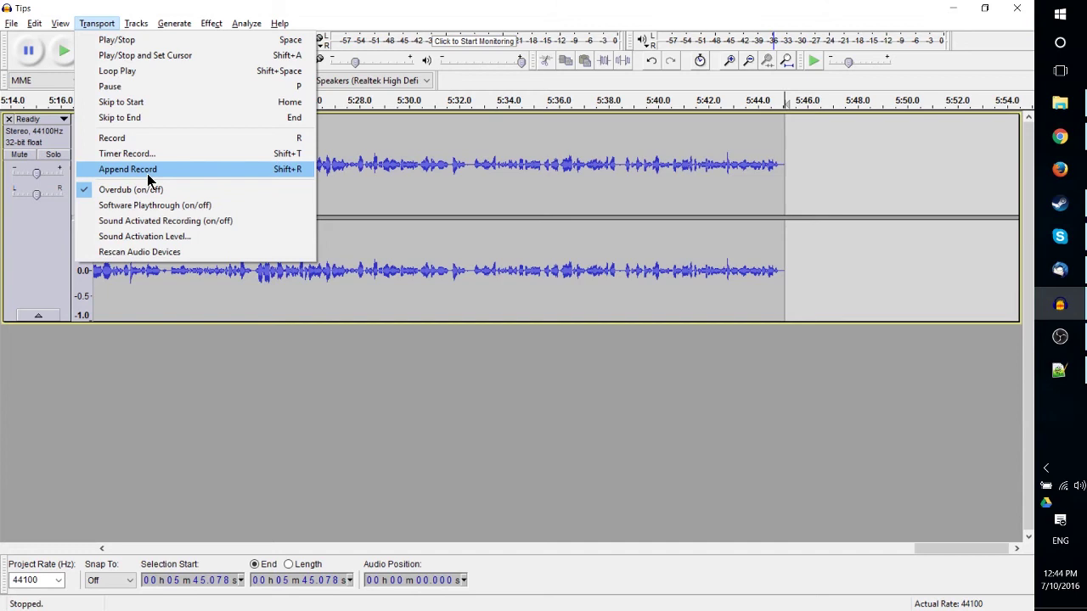
left_click(776, 195)
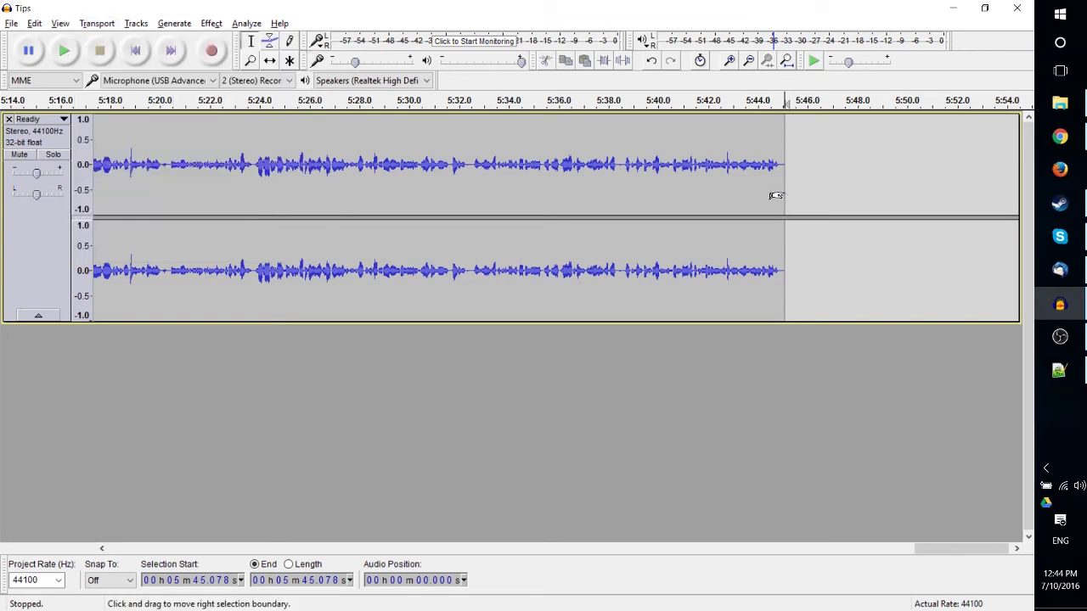
key("shift+r")
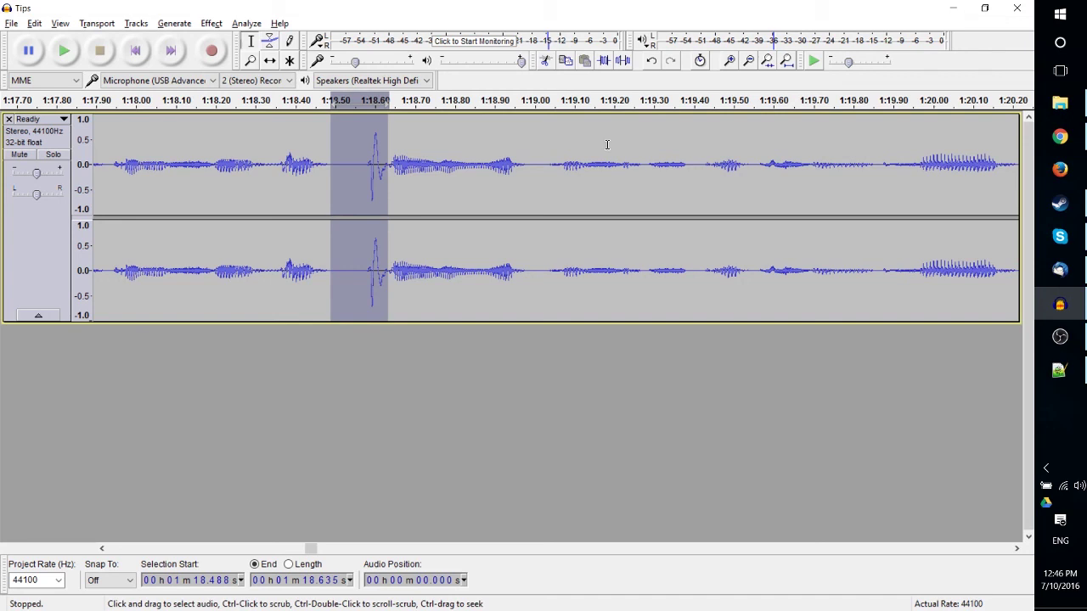
Replace the 1:18.488–1:18.635 pop with silence instead of deleting it.
key("Delete")
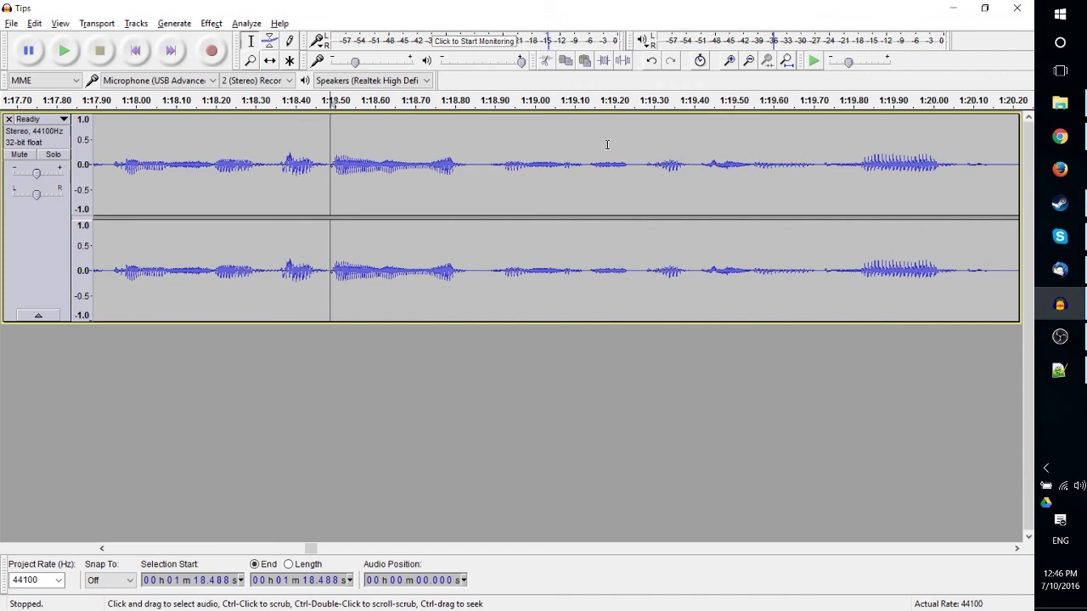
key("ctrl+z")
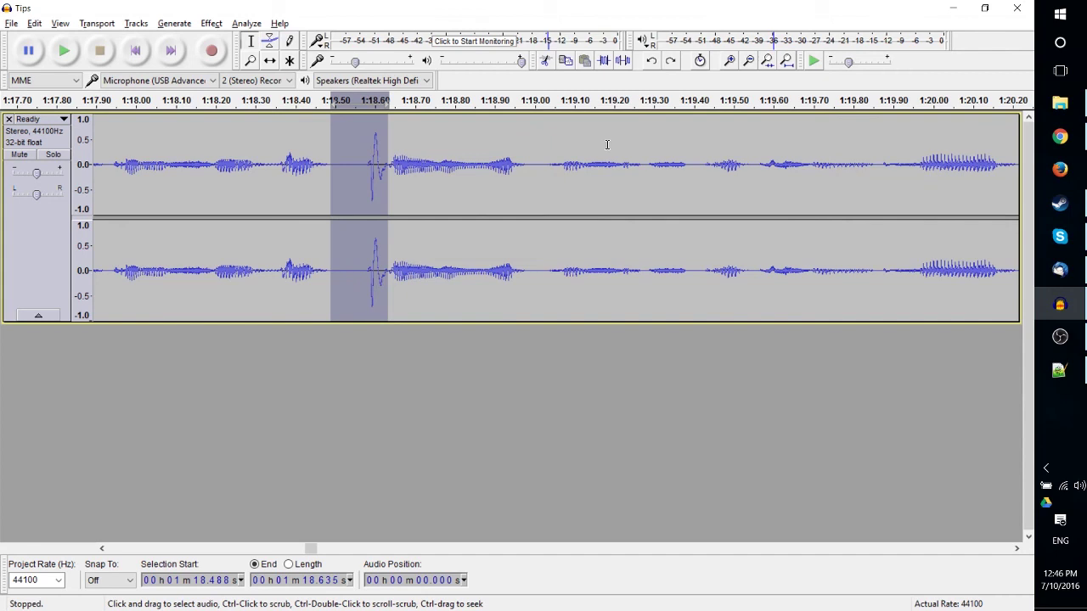
left_click(623, 60)
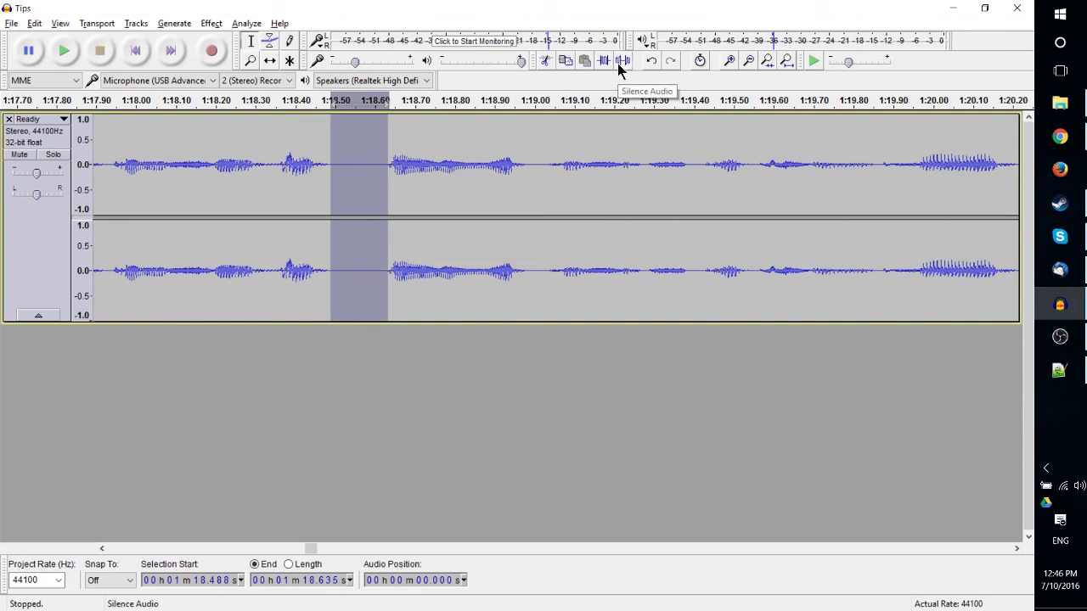